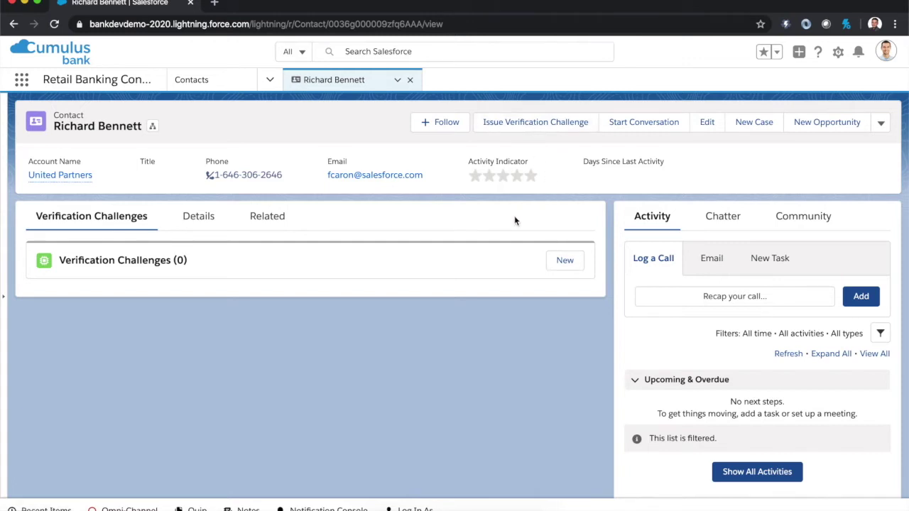
Step: Issue challenge IVC-00042 to the contact, open its unverified record, then open the SMS with its verification link
{"action": "left_click", "coordinate": [532, 134]}
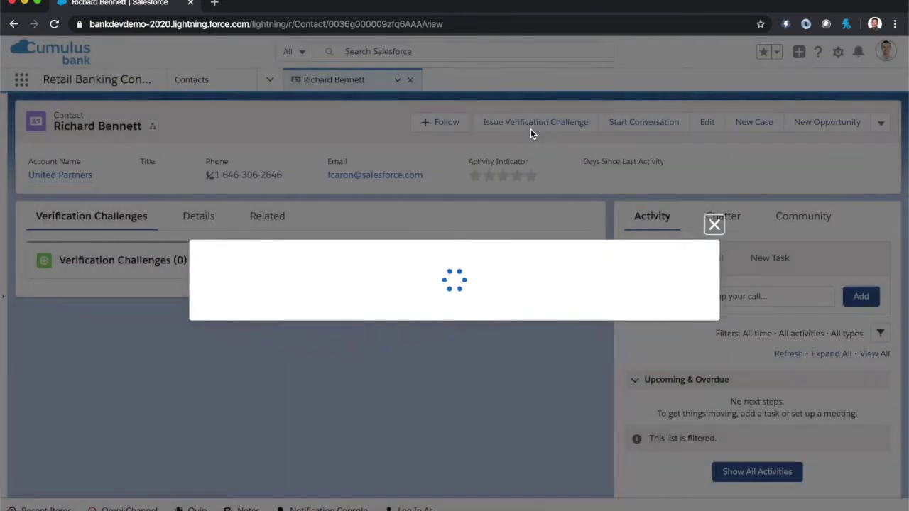
{"action": "left_click", "coordinate": [678, 346]}
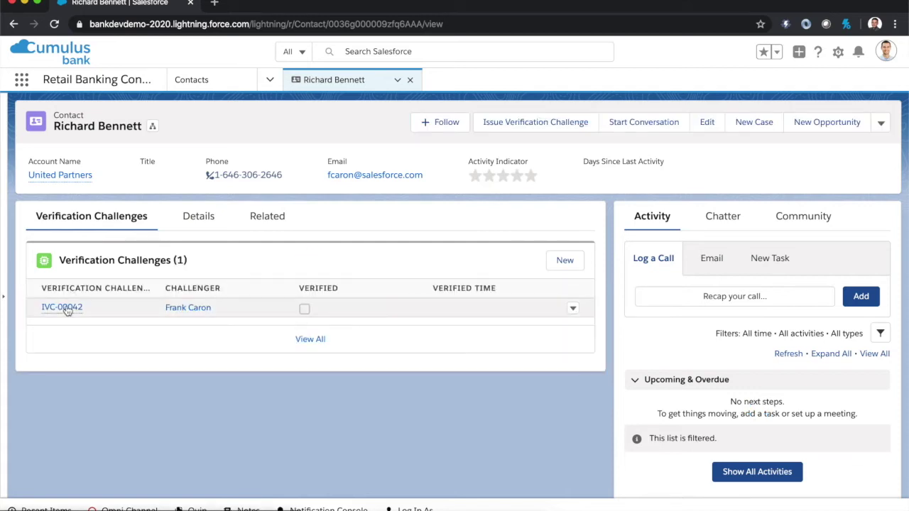
{"action": "mouse_move", "coordinate": [66, 310]}
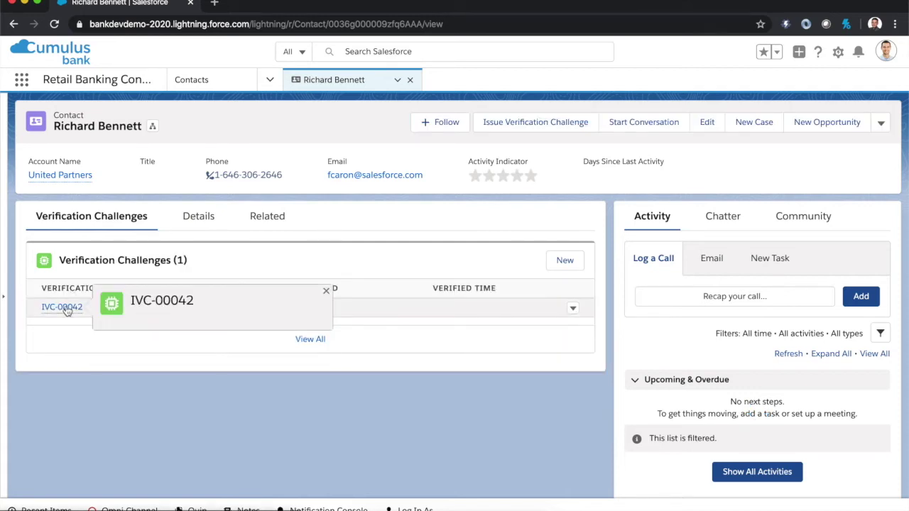
{"action": "left_click", "coordinate": [64, 307]}
{"action": "scroll", "coordinate": [240, 280], "scroll_direction": "down", "scroll_amount": 1}
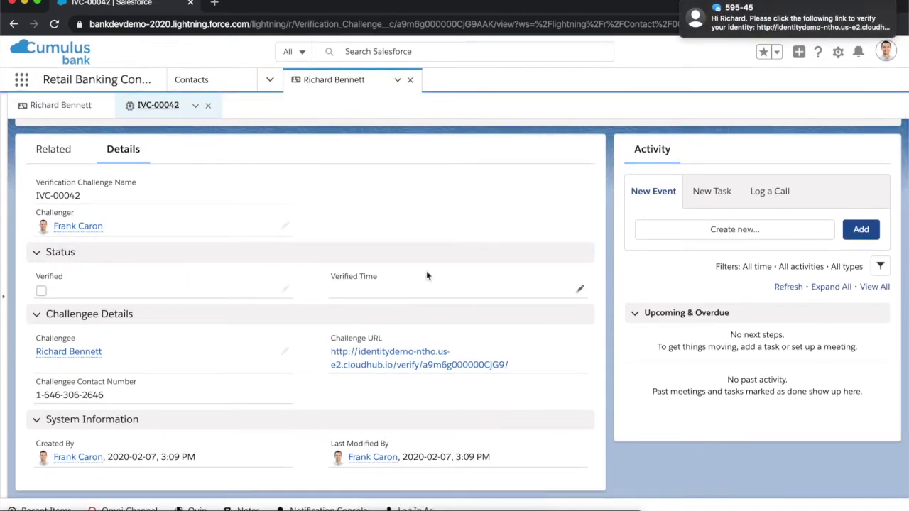
{"action": "left_click", "coordinate": [788, 21]}
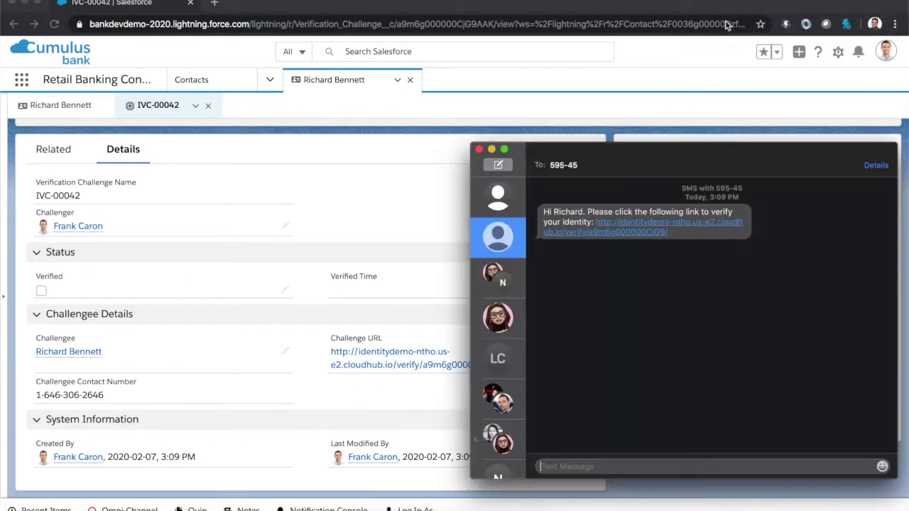
Step: Follow the SMS verification link to get the Success response, then close that page
{"action": "left_click", "coordinate": [599, 232]}
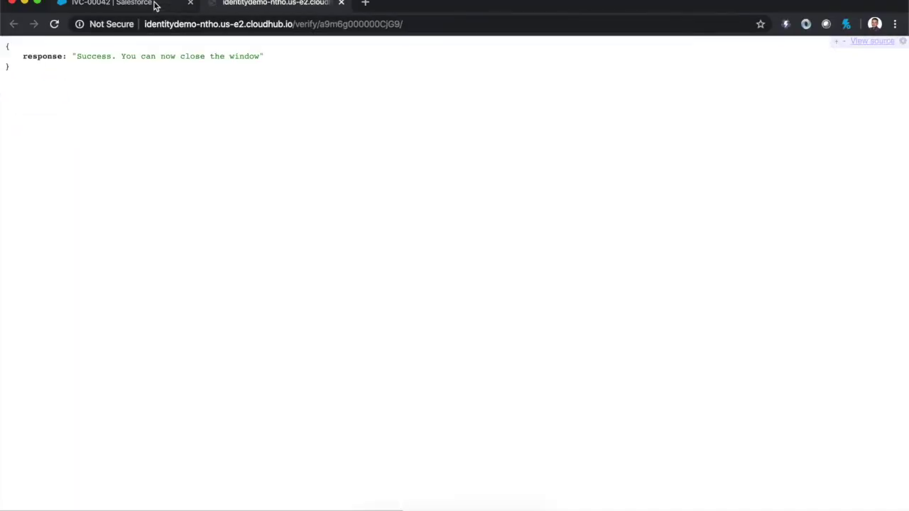
{"action": "left_click", "coordinate": [341, 3]}
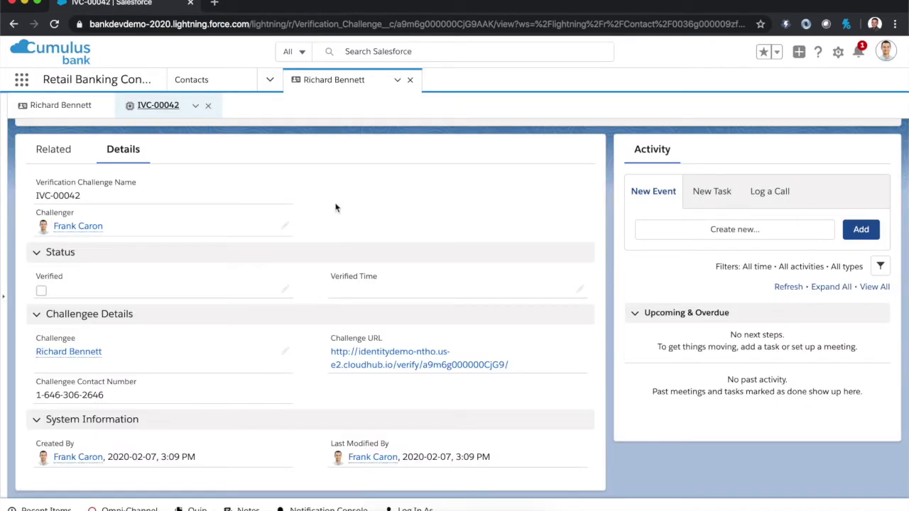
Step: Reload IVC-00042 to show Verified at 2020-02-07, 3:09 PM, and read the success notifications
{"action": "key", "text": "super+r"}
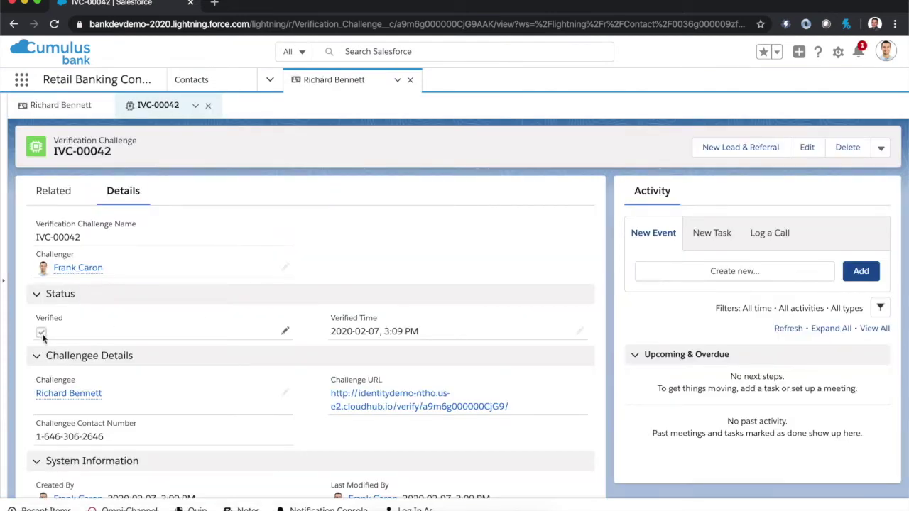
{"action": "left_click", "coordinate": [858, 53]}
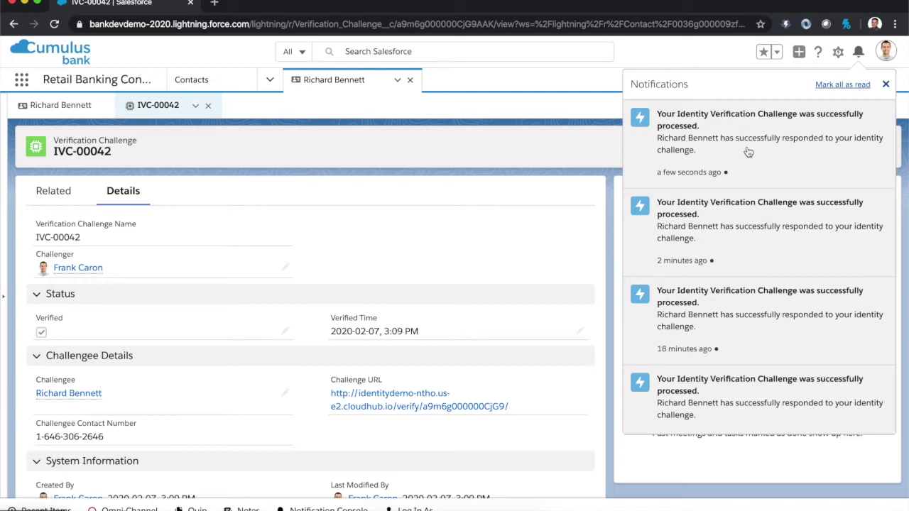
{"action": "left_click", "coordinate": [886, 84]}
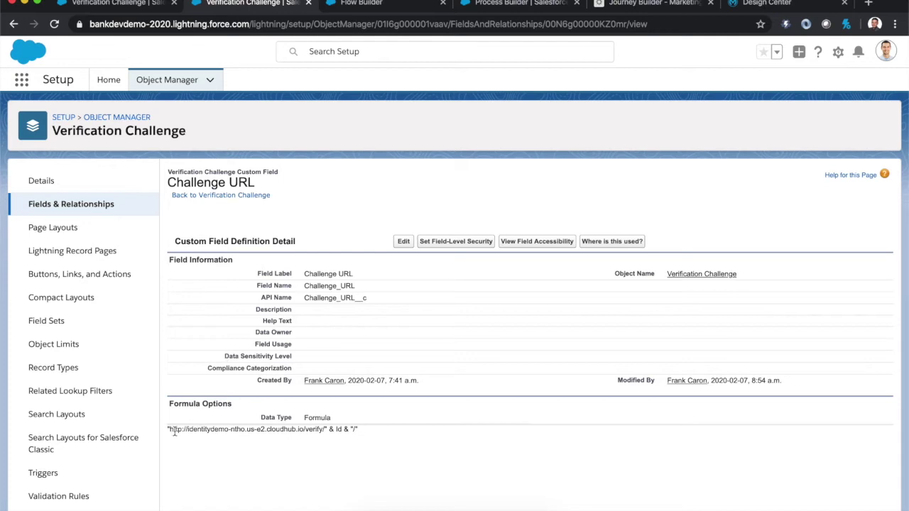
Step: Highlight the verify URL portion, then the Id portion, of the Challenge URL formula
{"action": "left_click_drag", "start_coordinate": [167, 429], "coordinate": [324, 431]}
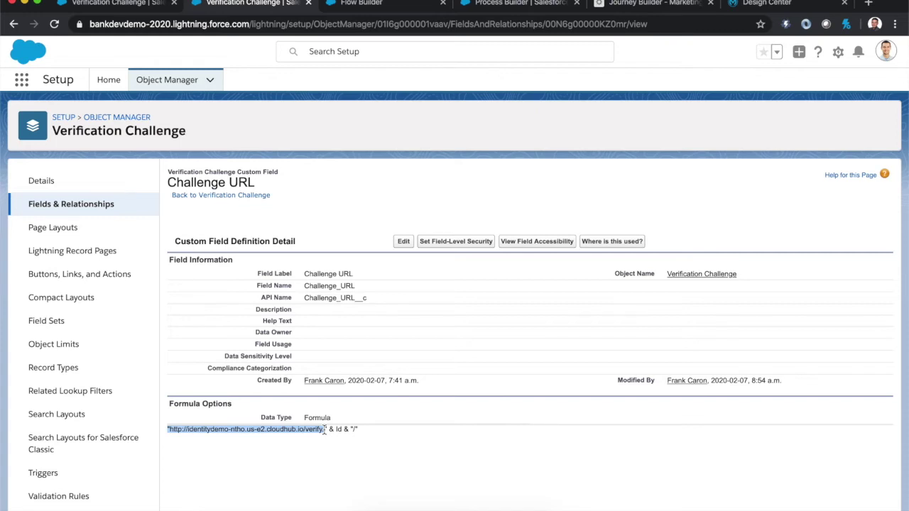
{"action": "left_click", "coordinate": [338, 429]}
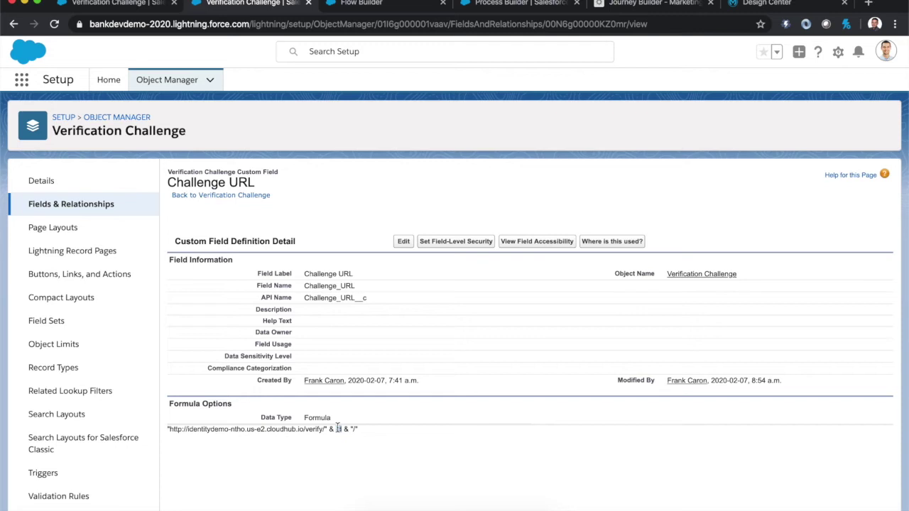
{"action": "double_click", "coordinate": [338, 429]}
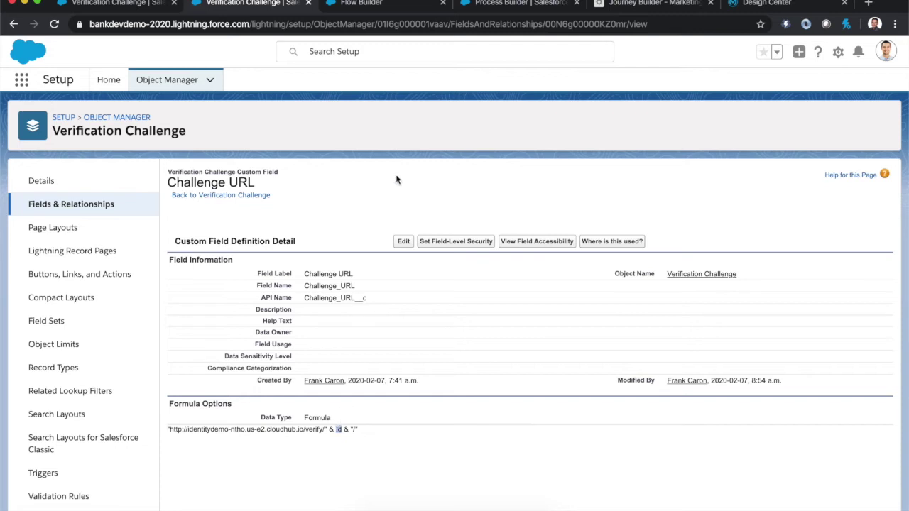
Step: Show the 'API - Issue Verification Challenge - V1' flow canvas in Flow Builder
{"action": "left_click", "coordinate": [360, 5]}
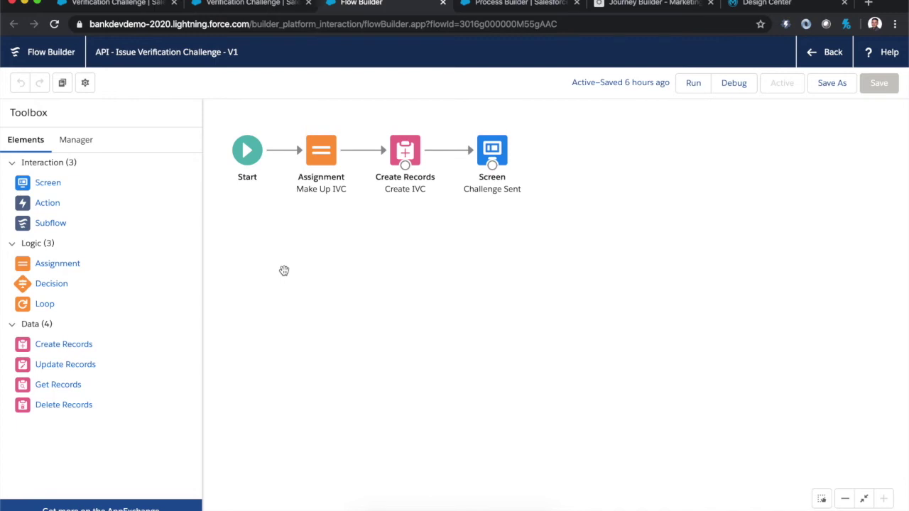
Step: Review the Update IVC On Verified Status process's Update Verification and Notify Challenger actions
{"action": "left_click", "coordinate": [491, 12]}
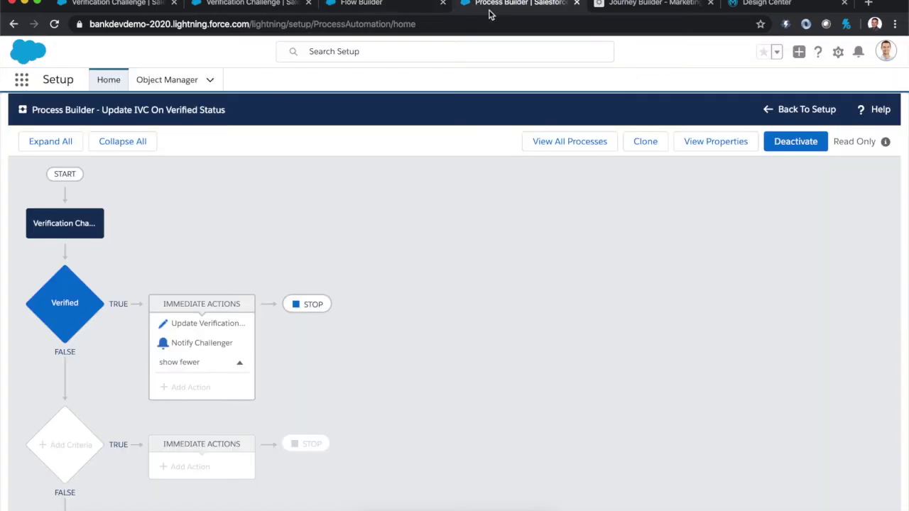
{"action": "left_click", "coordinate": [220, 323]}
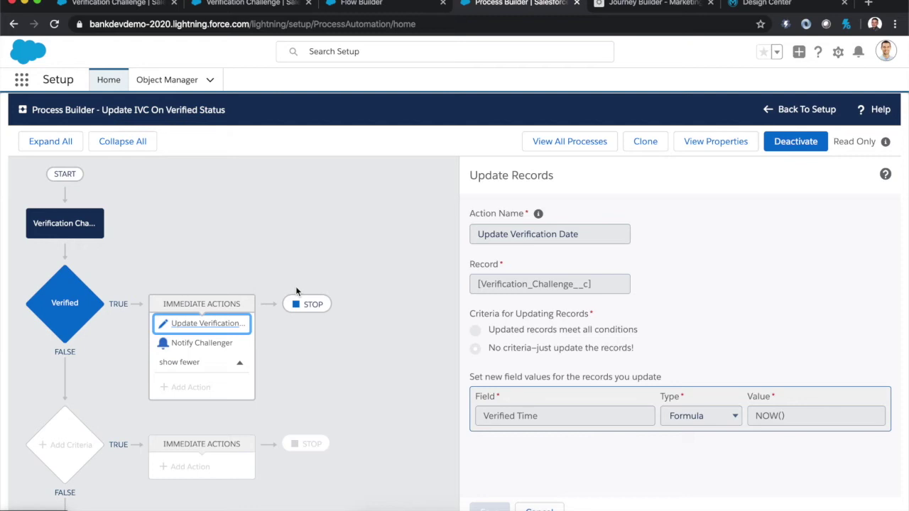
{"action": "left_click", "coordinate": [198, 345]}
{"action": "scroll", "coordinate": [614, 281], "scroll_direction": "down", "scroll_amount": 2}
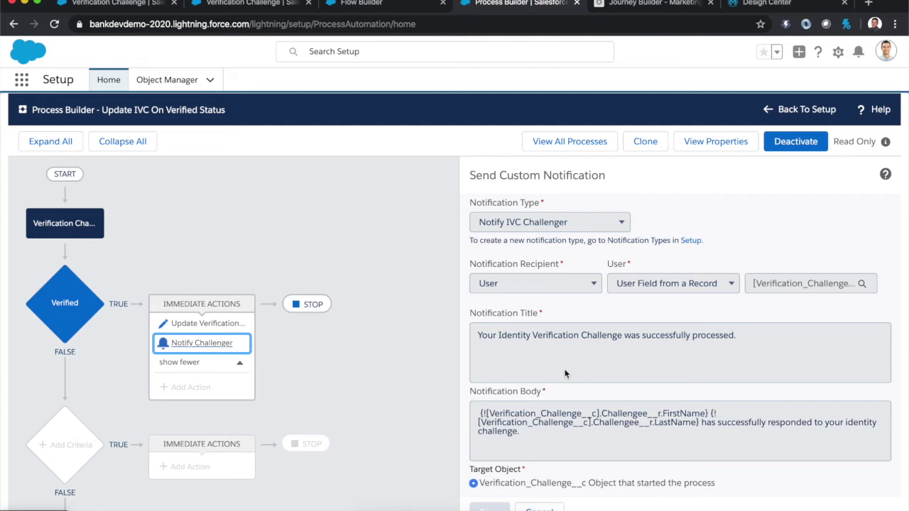
{"action": "left_click", "coordinate": [620, 7]}
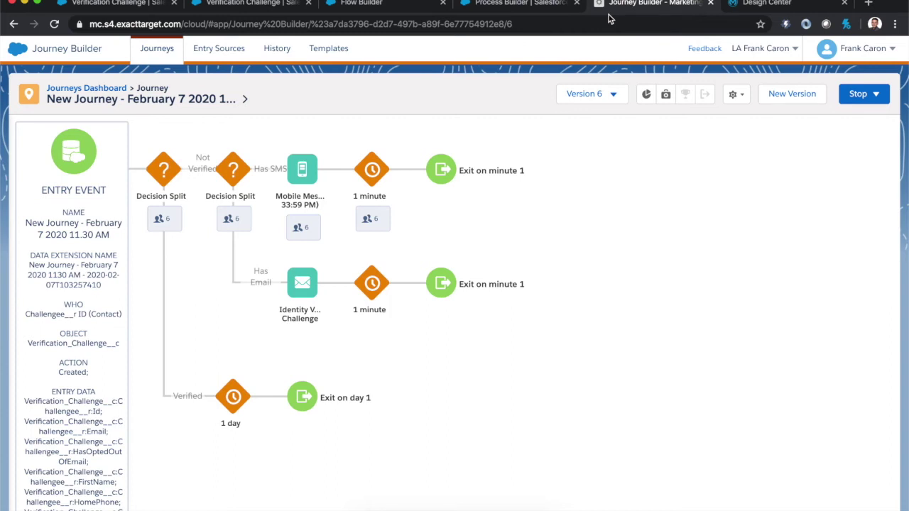
Step: Look over the verification journey's entry event and decision splits, then bring up the HTTP to Salesforce flow
{"action": "scroll", "coordinate": [104, 307], "scroll_direction": "down", "scroll_amount": 2}
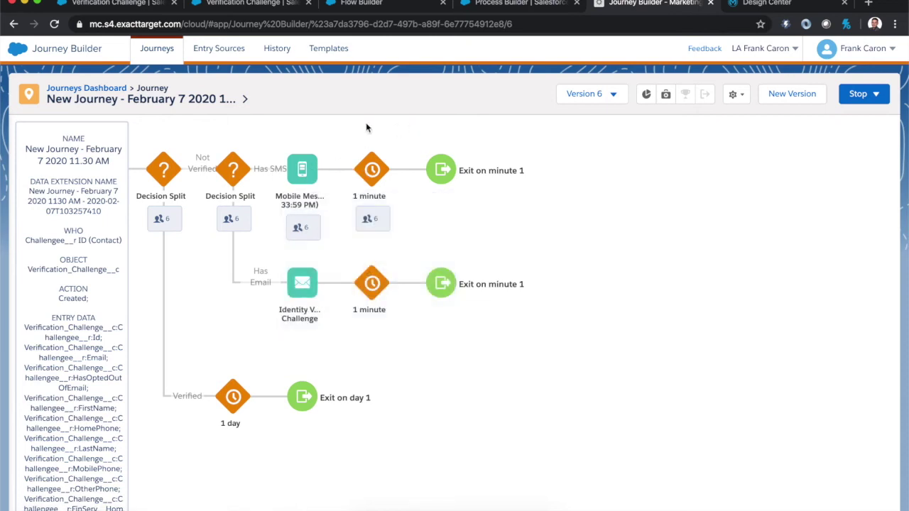
{"action": "left_click", "coordinate": [759, 7]}
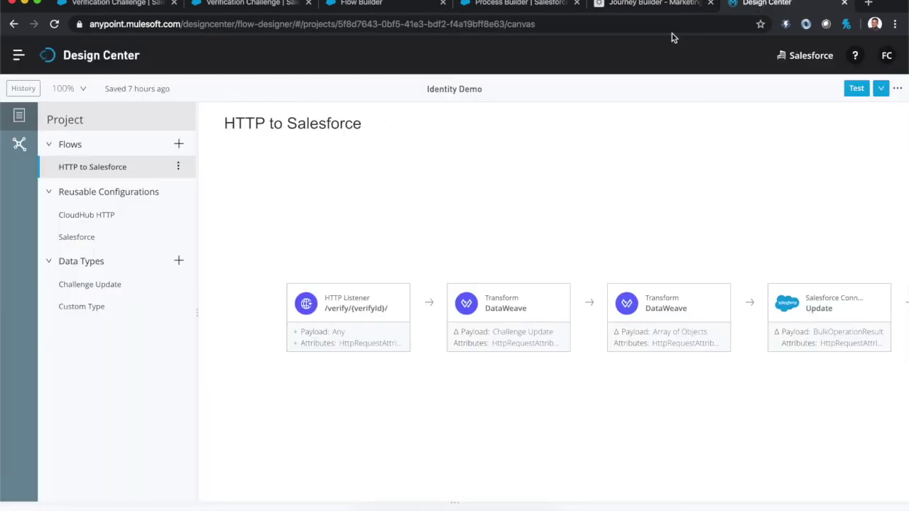
{"action": "left_click", "coordinate": [337, 308]}
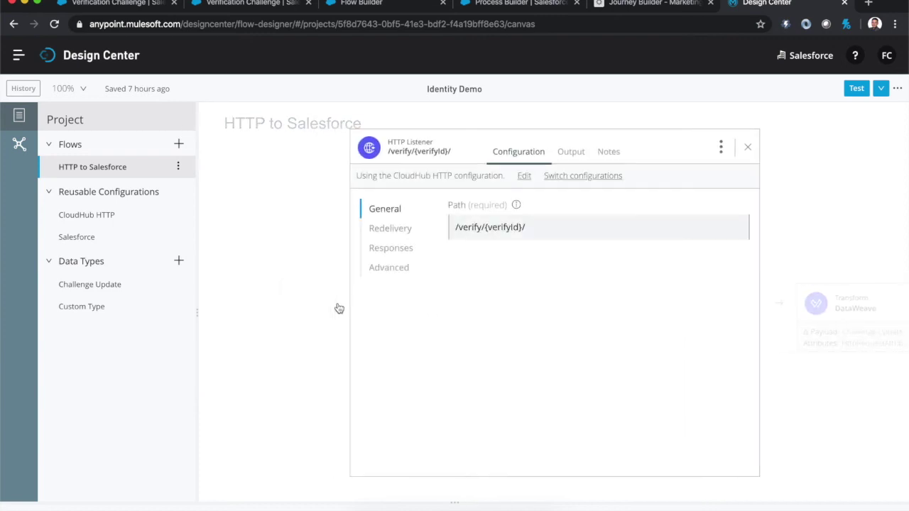
{"action": "left_click", "coordinate": [500, 231]}
{"action": "double_click", "coordinate": [500, 231]}
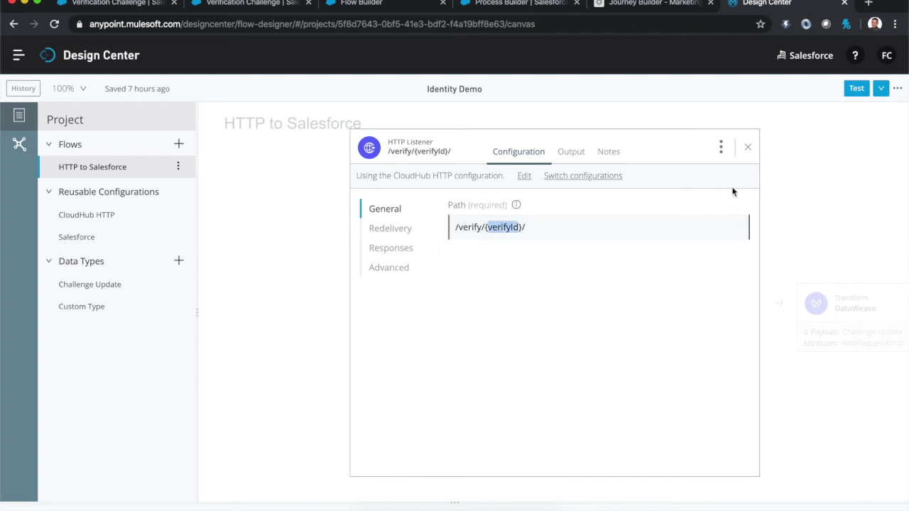
{"action": "left_click", "coordinate": [571, 152]}
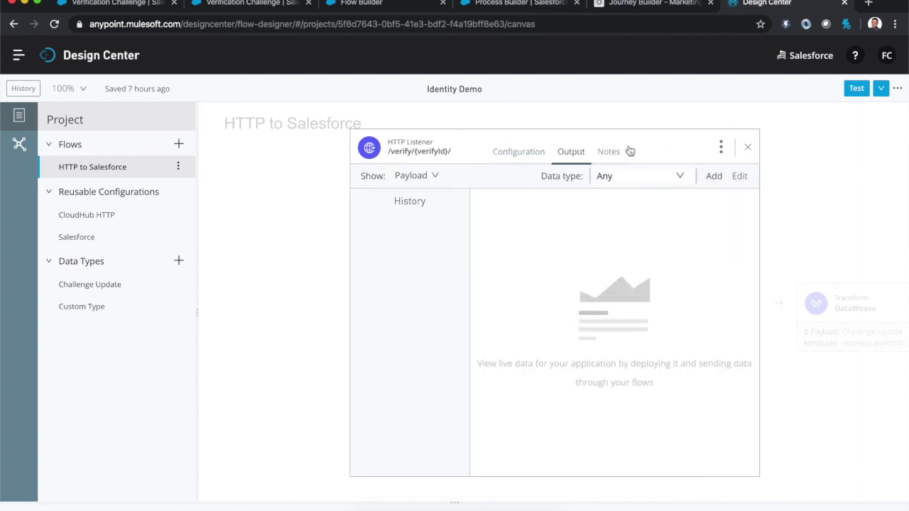
{"action": "left_click", "coordinate": [751, 150]}
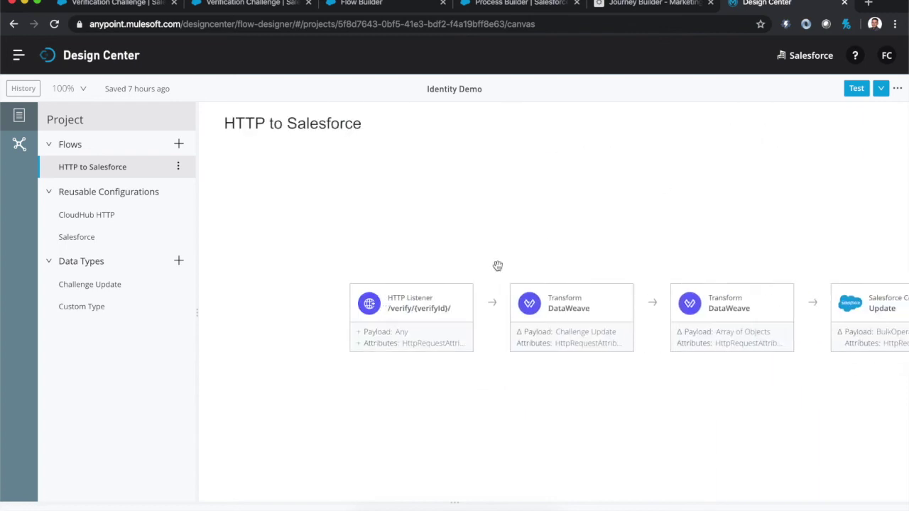
{"action": "left_click", "coordinate": [543, 304]}
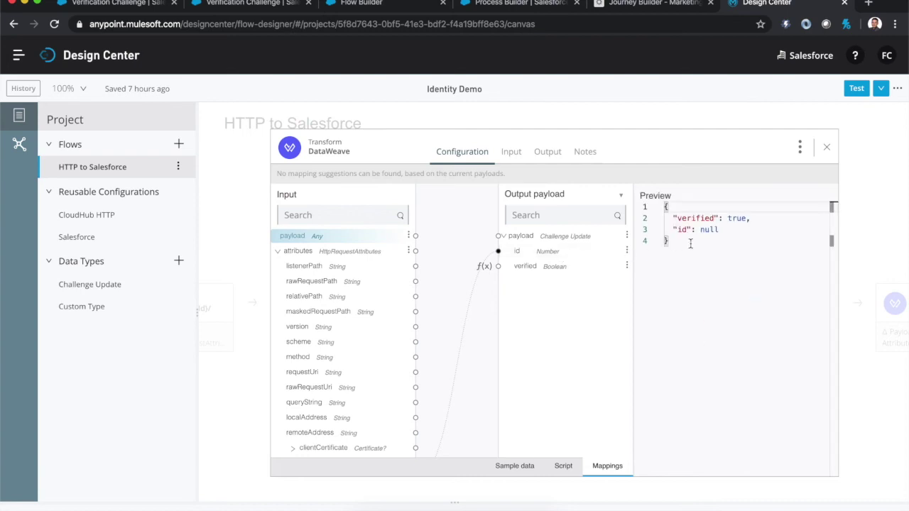
{"action": "left_click", "coordinate": [626, 265]}
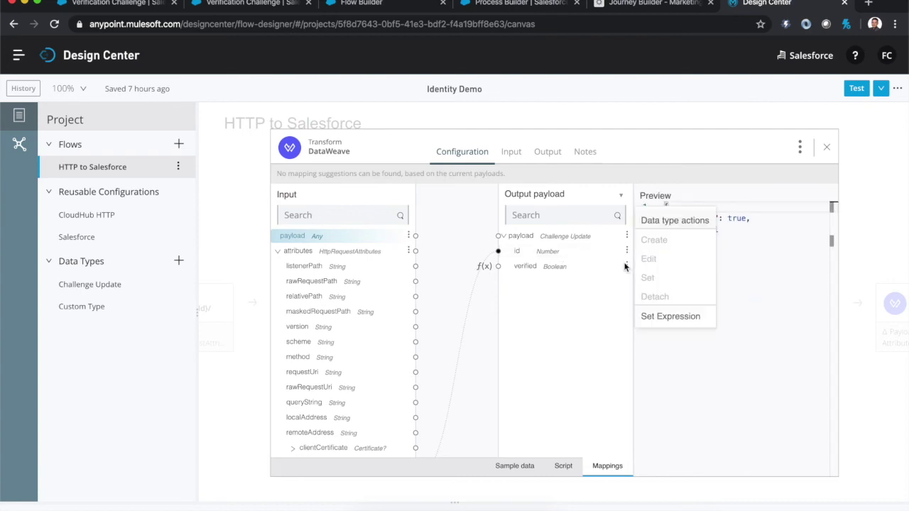
{"action": "left_click", "coordinate": [667, 315]}
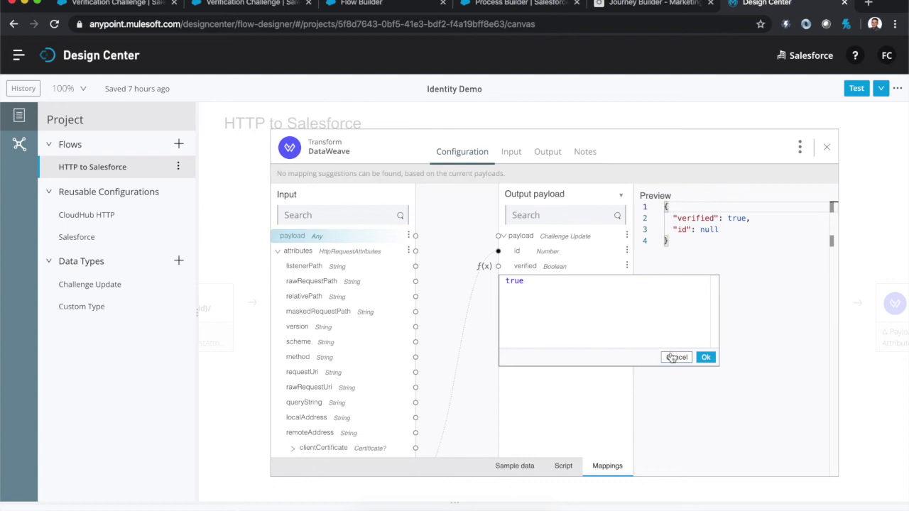
{"action": "left_click", "coordinate": [706, 357]}
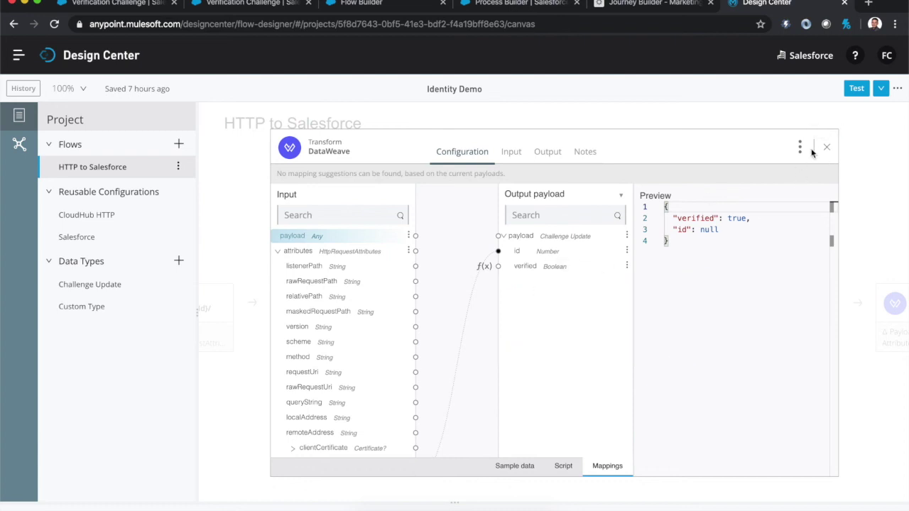
{"action": "left_click", "coordinate": [829, 152]}
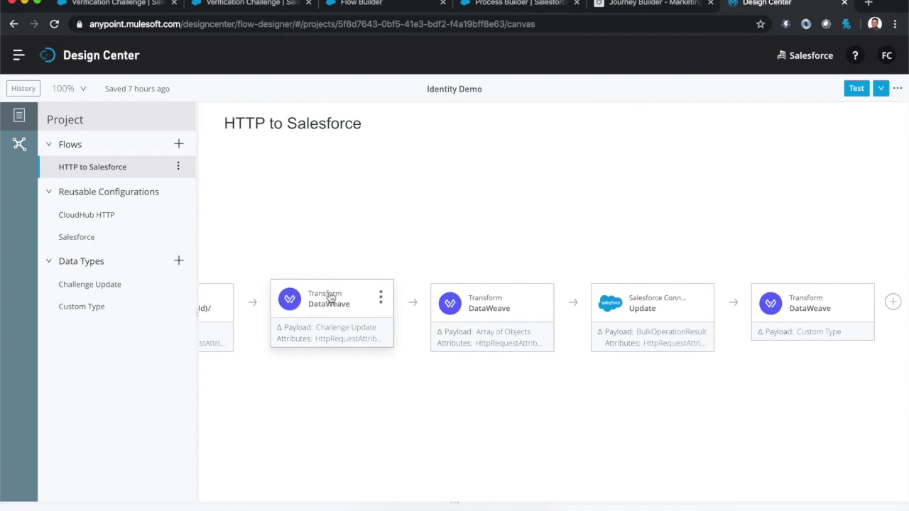
Step: Review the id and verified mappings in the second Transform step
{"action": "left_click", "coordinate": [490, 305]}
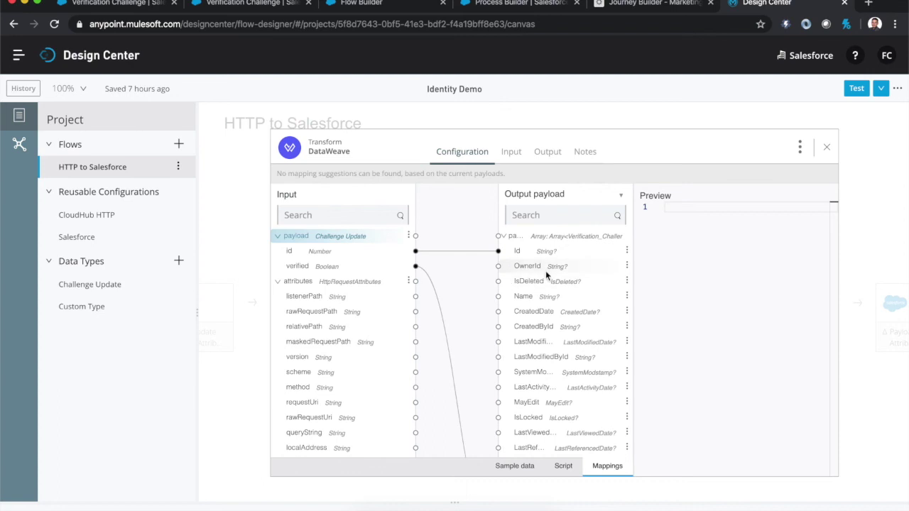
{"action": "scroll", "coordinate": [544, 271], "scroll_direction": "down", "scroll_amount": 5}
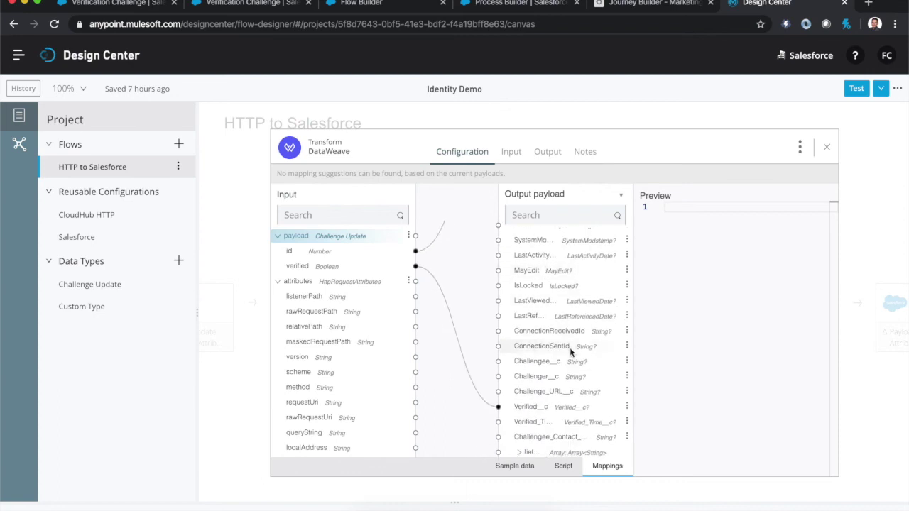
{"action": "scroll", "coordinate": [573, 335], "scroll_direction": "up", "scroll_amount": 5}
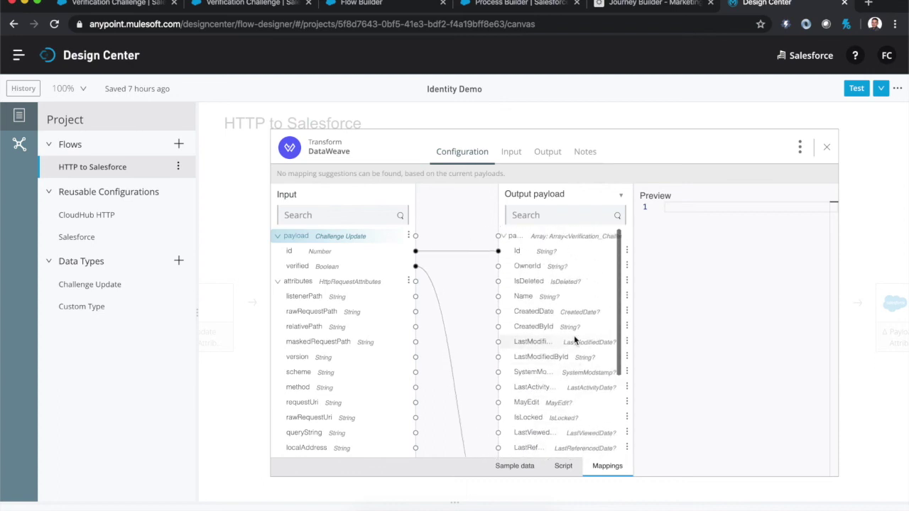
{"action": "left_click", "coordinate": [827, 151]}
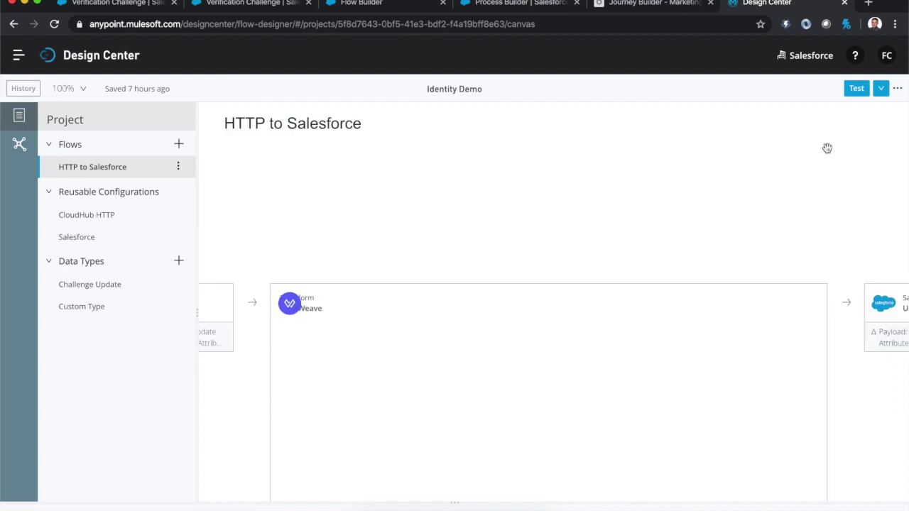
Step: Check the Salesforce Update step's Type and Records settings, then open the final Transform
{"action": "left_click", "coordinate": [507, 306]}
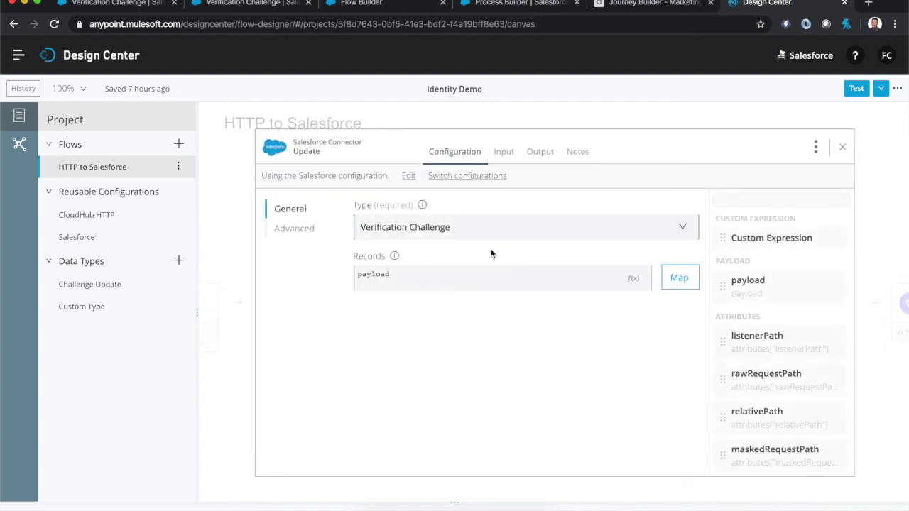
{"action": "left_click", "coordinate": [842, 147]}
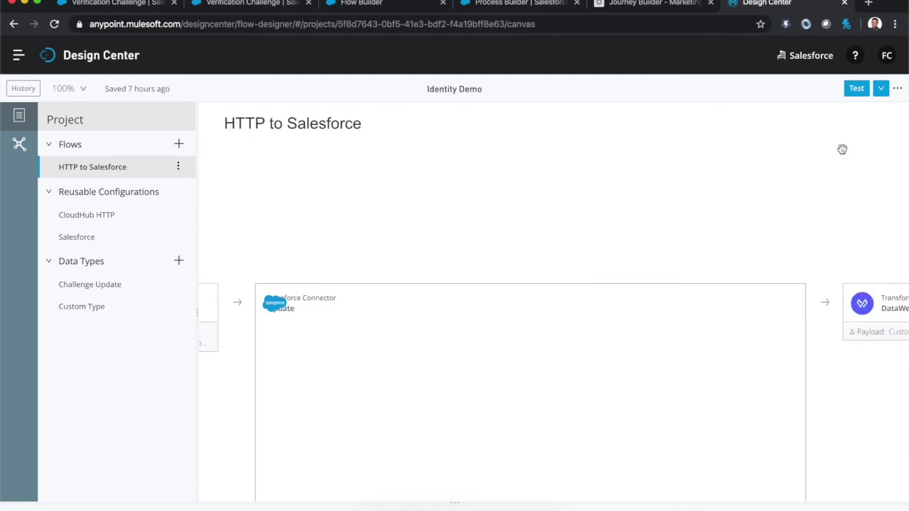
{"action": "left_click", "coordinate": [575, 310]}
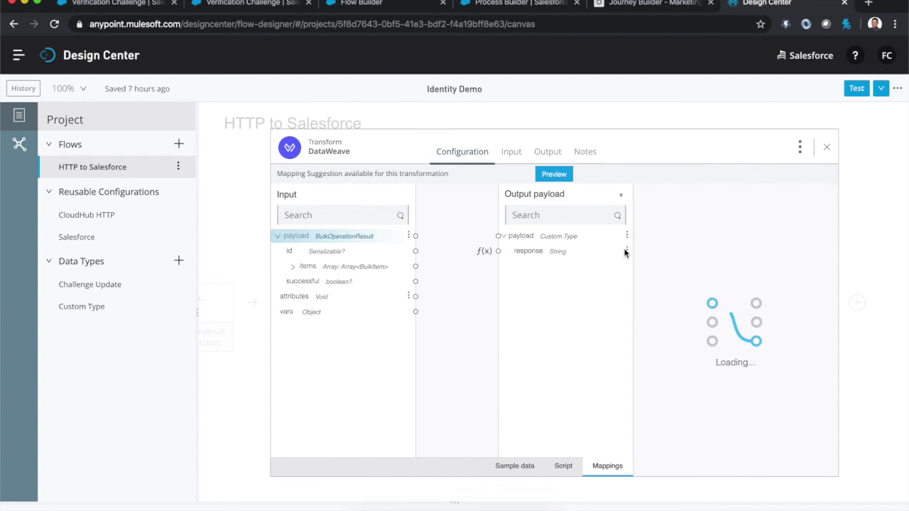
Step: Show the response field's expression: "Success. You can now close the window"
{"action": "left_click", "coordinate": [626, 252]}
{"action": "left_click", "coordinate": [651, 247]}
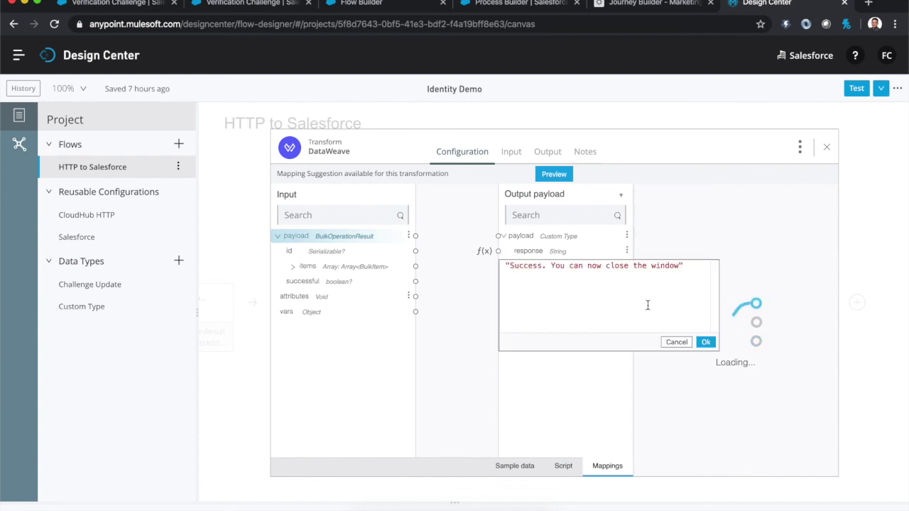